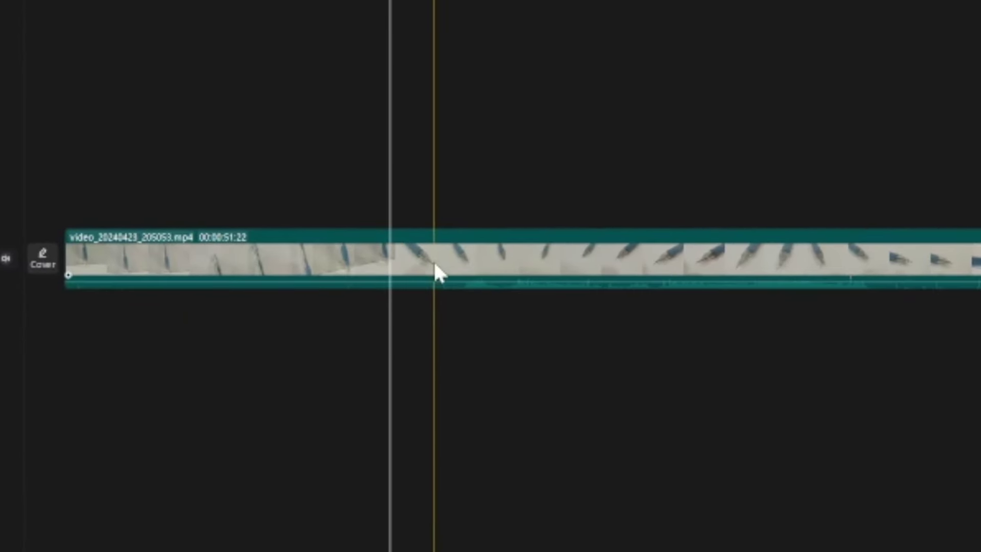
Step: Select the video clip and add a Scale keyframe at 100% at the playhead
click(437, 271)
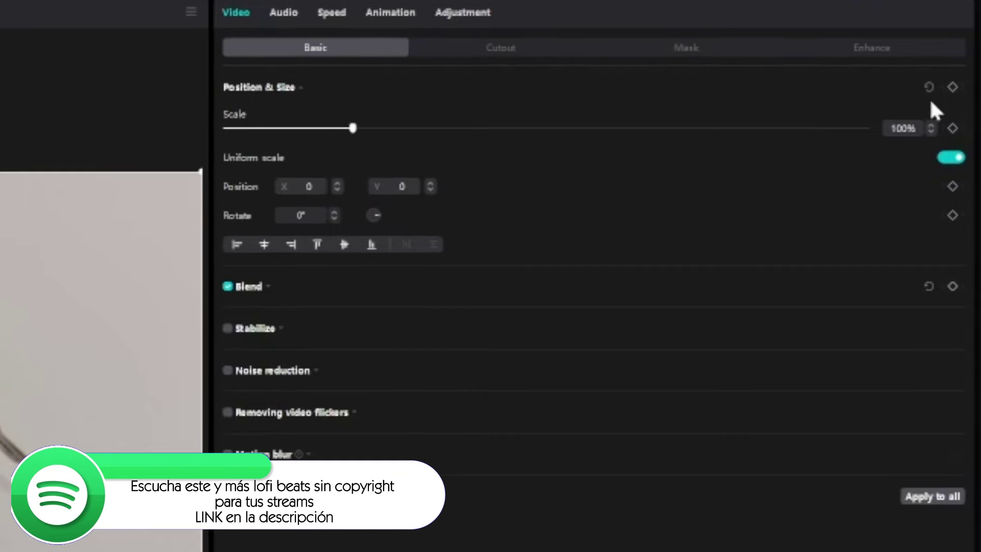
click(952, 87)
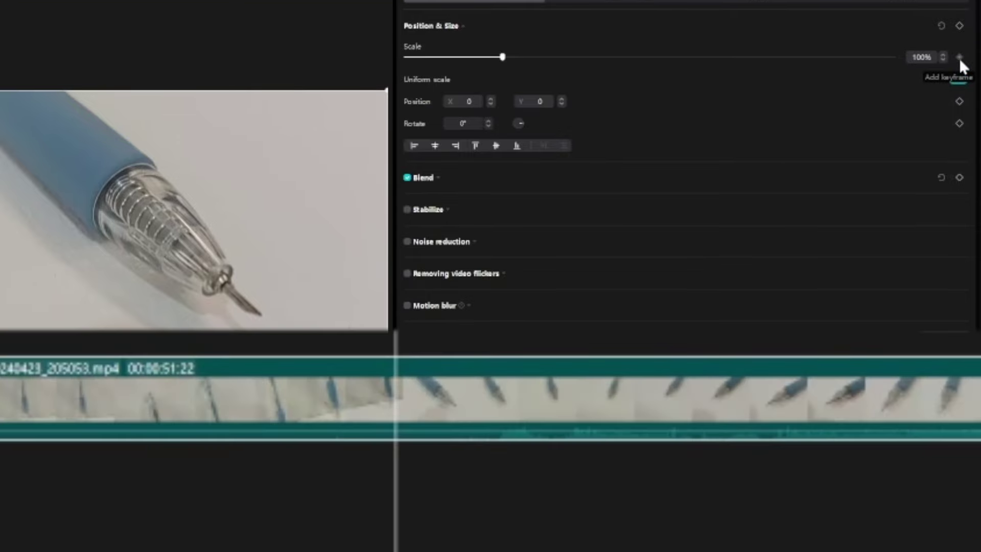
click(958, 56)
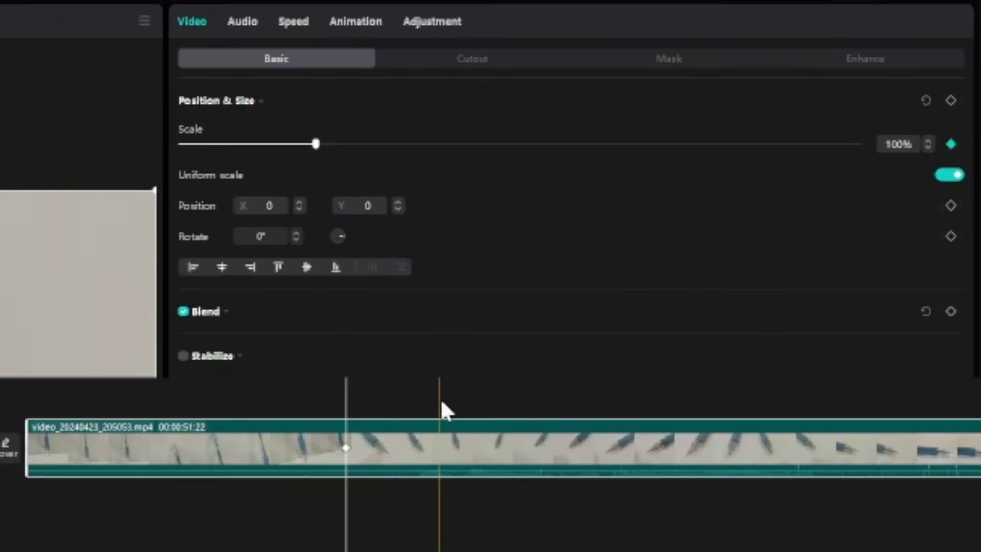
Step: Set the clip's scale to 70% at a point further along the clip, past the first keyframe
click(508, 406)
click(529, 462)
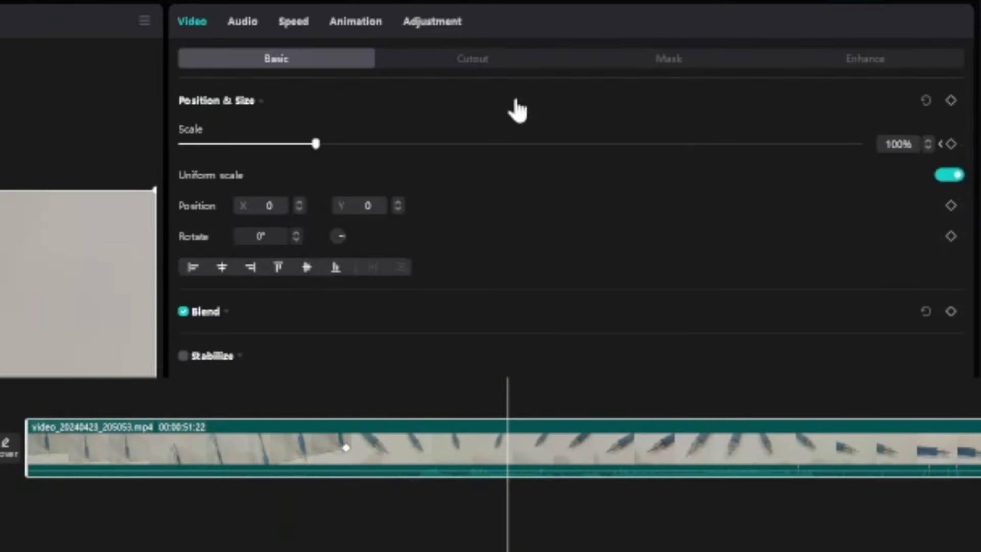
drag(296, 144, 275, 144)
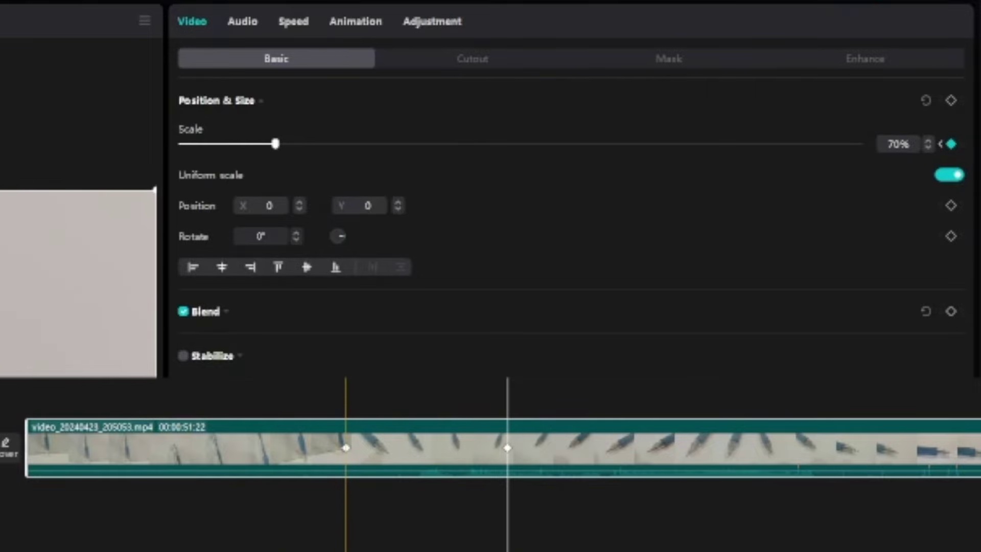
Step: Play back the zoom-out between the two scale keyframes in the preview
click(349, 279)
key(space)
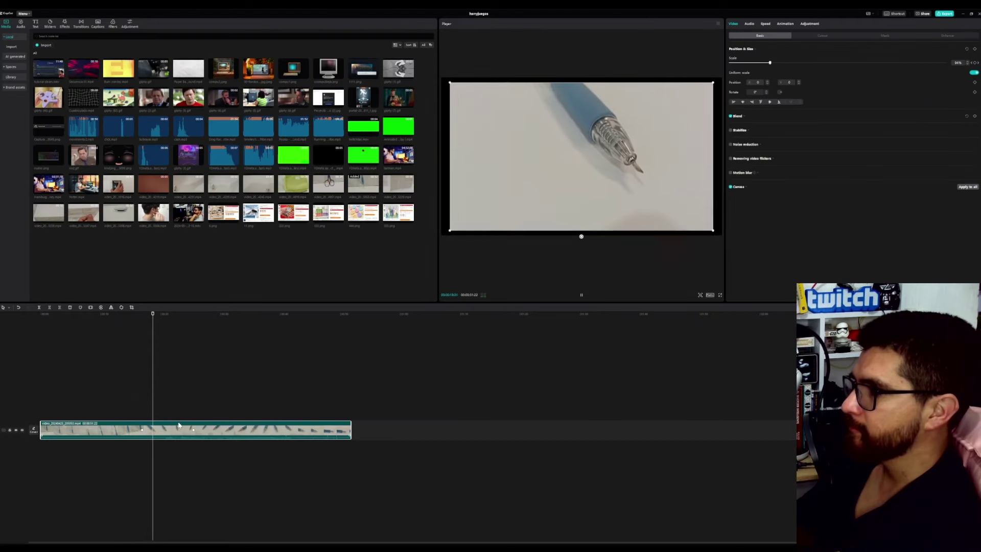
key(space)
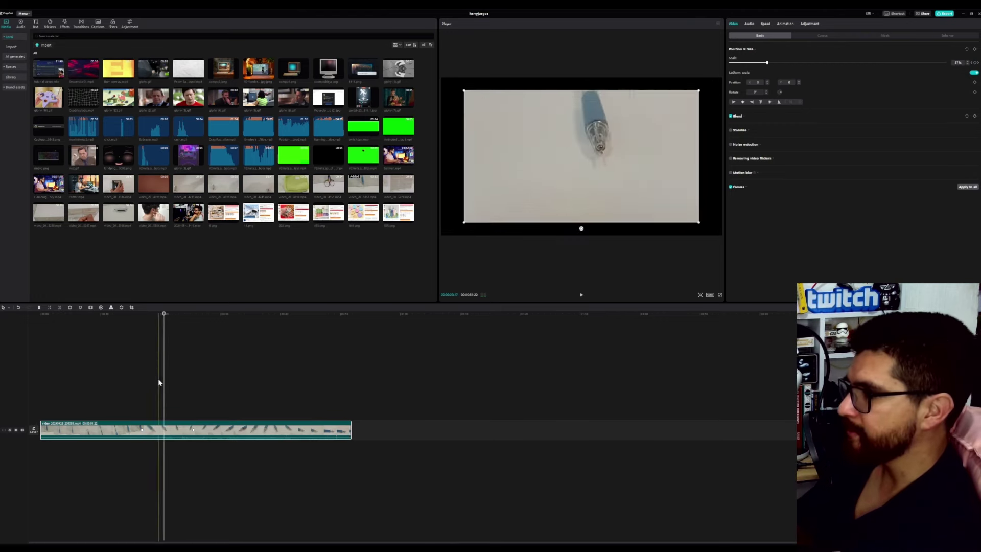
click(175, 394)
key(space)
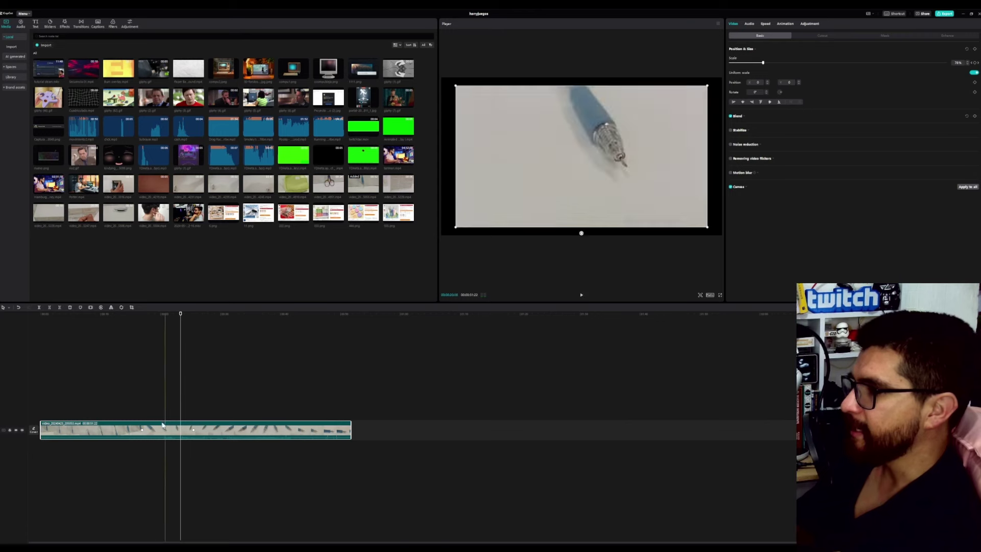
Step: Compare the clip's scale at the first keyframe, the second keyframe and a point between them
click(142, 416)
click(147, 431)
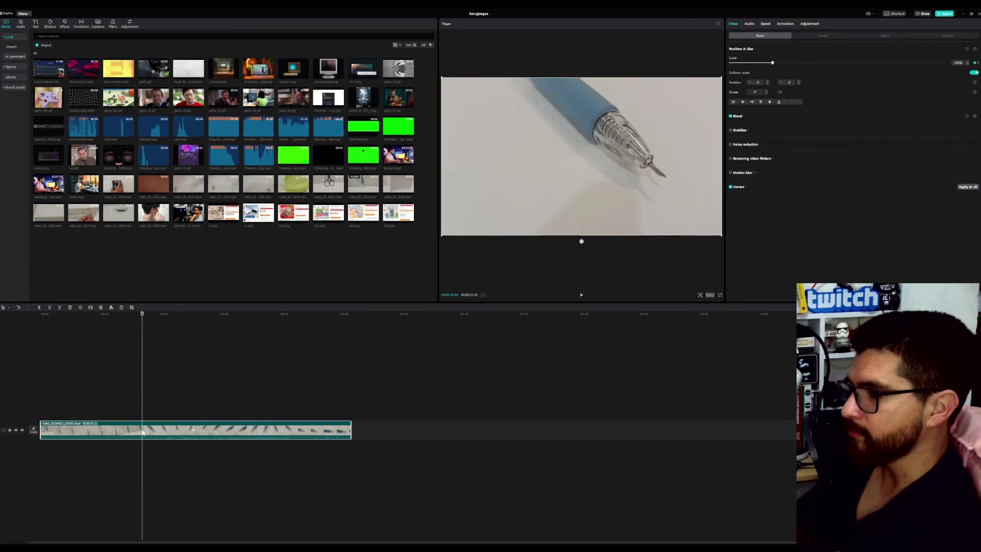
click(195, 396)
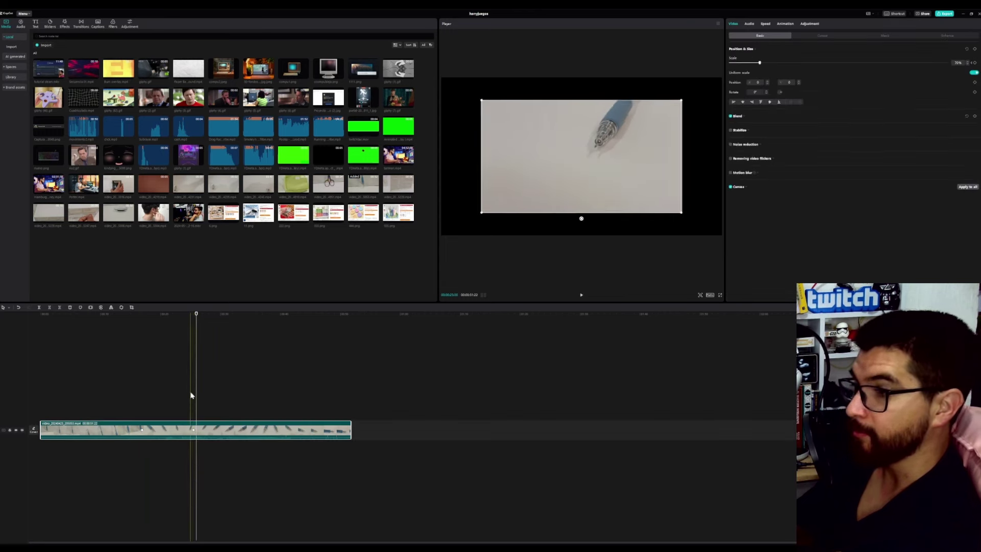
click(181, 407)
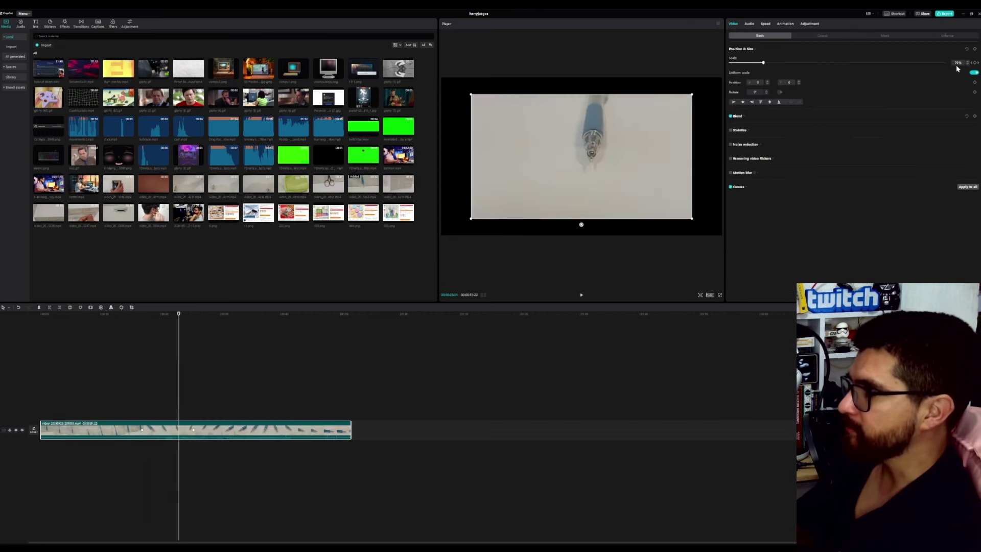
click(193, 403)
click(193, 433)
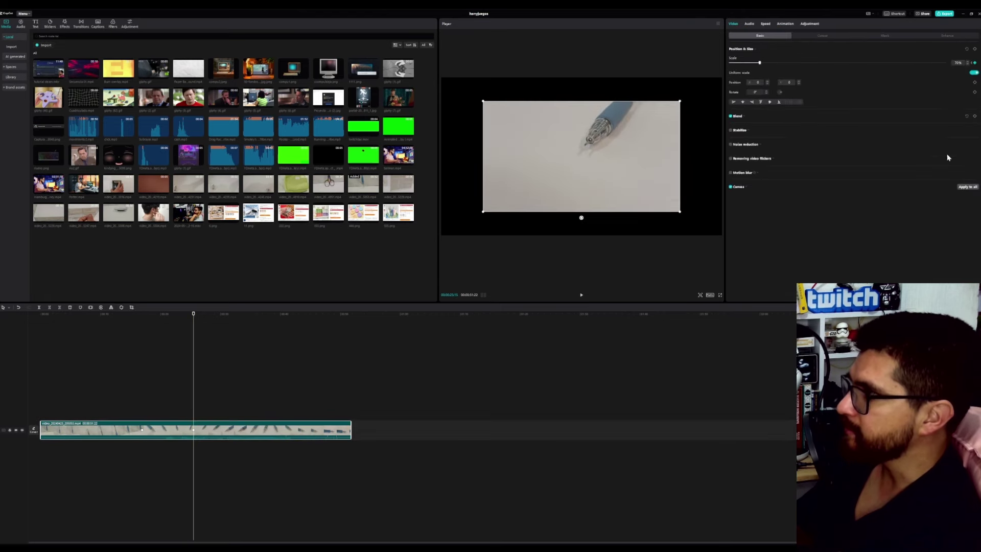
click(178, 408)
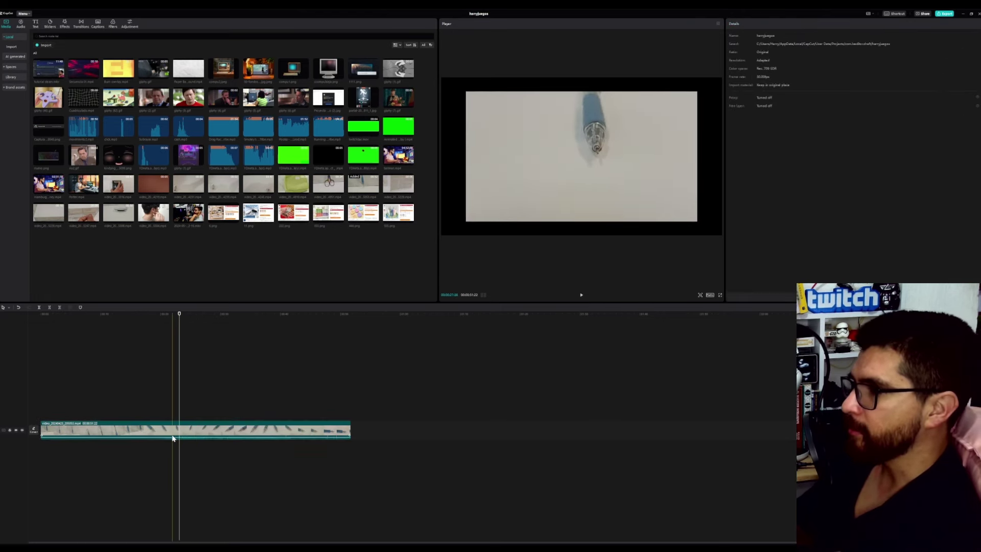
Step: Move the scaled picture to the upper-left corner of the frame at the second keyframe and play the result from the first keyframe
click(192, 411)
click(200, 431)
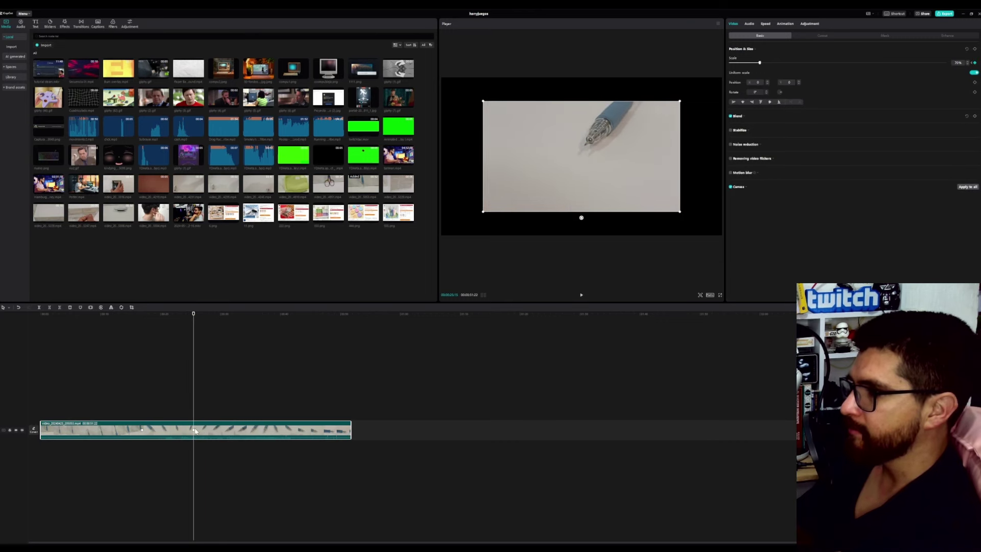
drag(587, 140, 555, 141)
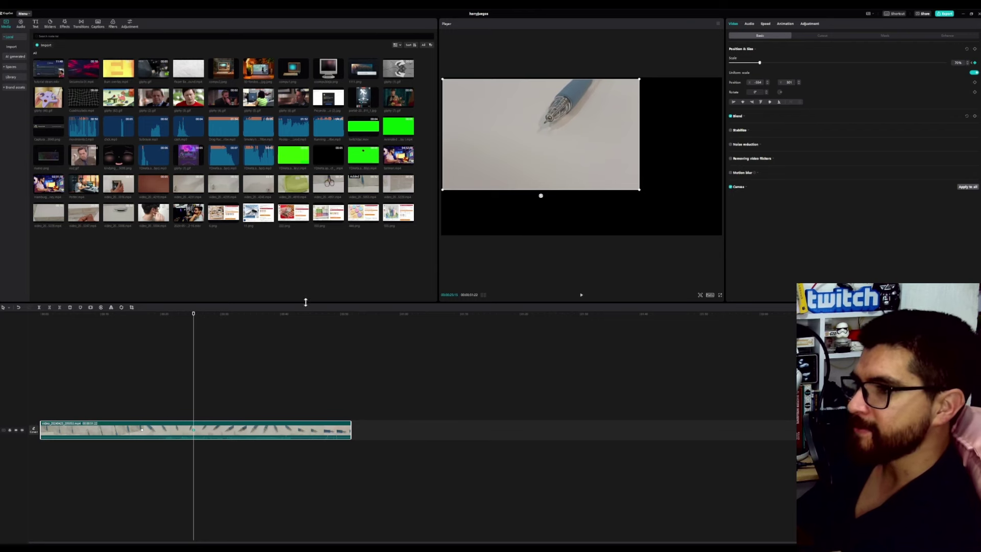
click(142, 391)
key(space)
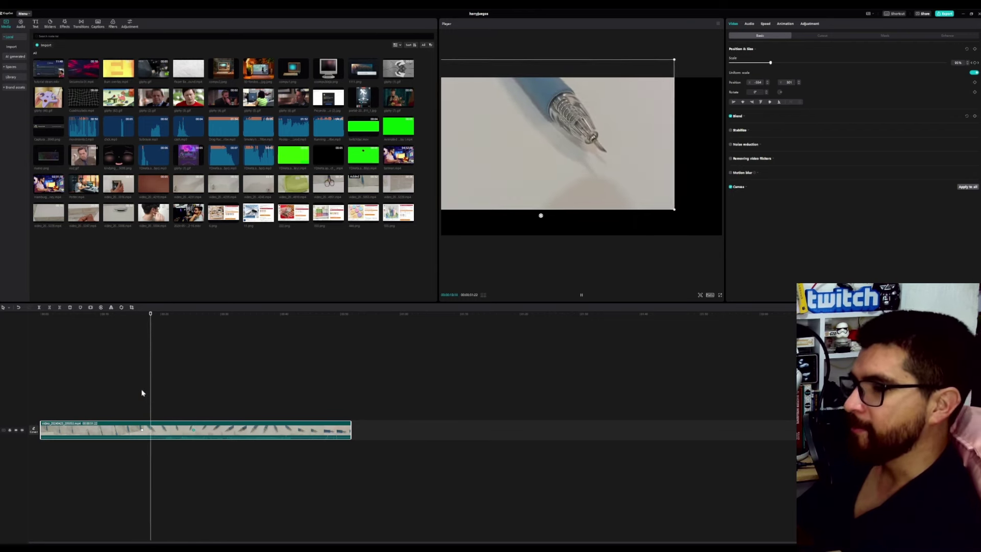
key(space)
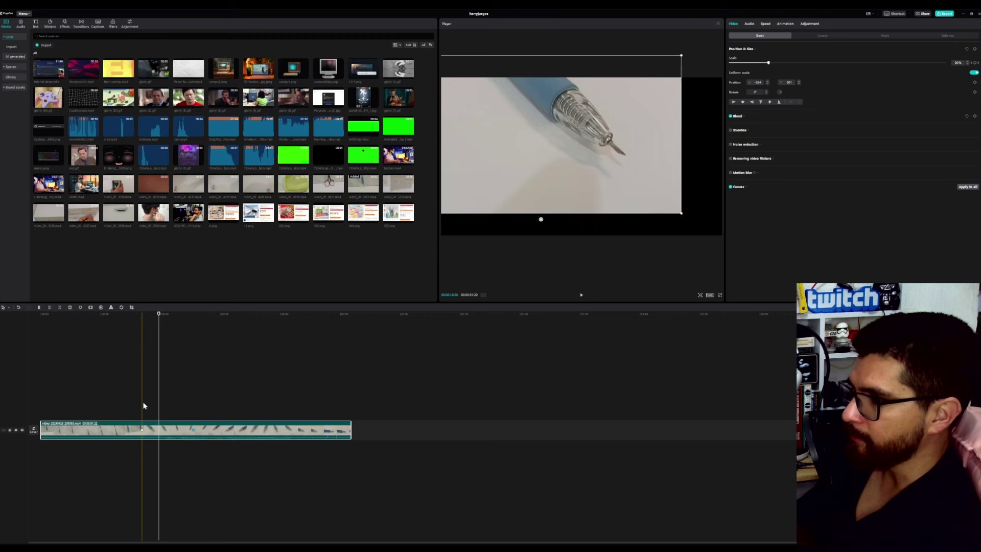
Step: Recentre the picture with a position keyframe at the first keyframe, and shift it down and right at a position keyframe shortly before the second
click(144, 405)
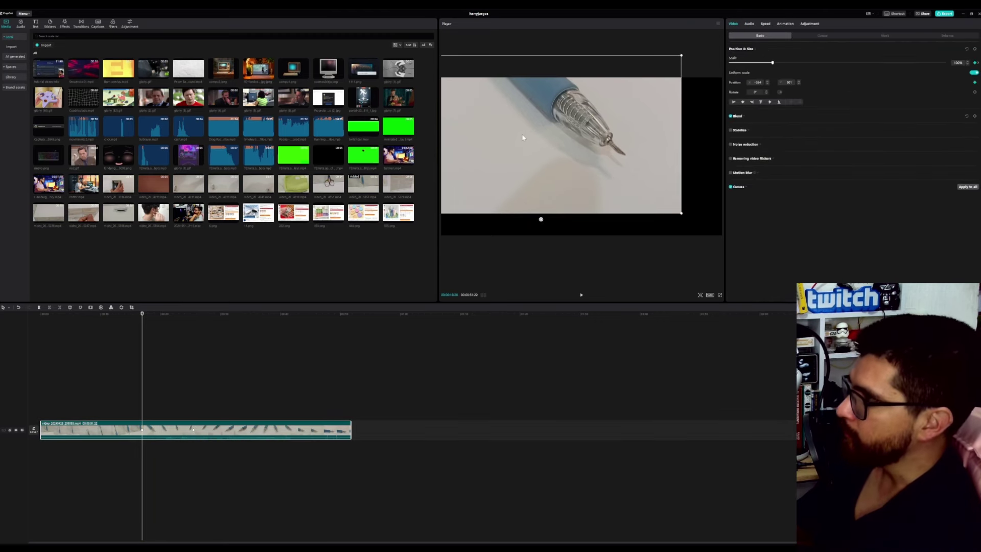
drag(523, 137, 560, 156)
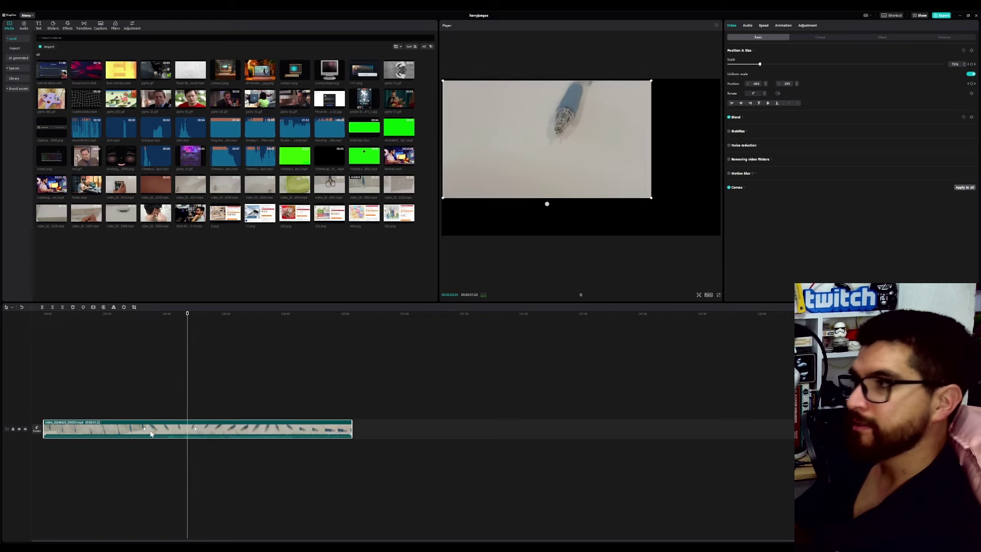
click(184, 429)
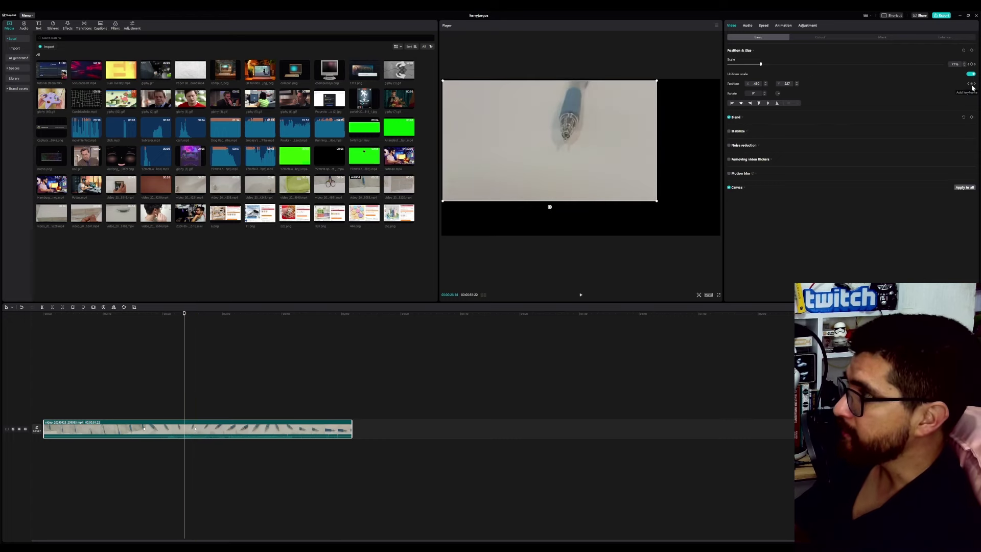
drag(513, 161, 540, 184)
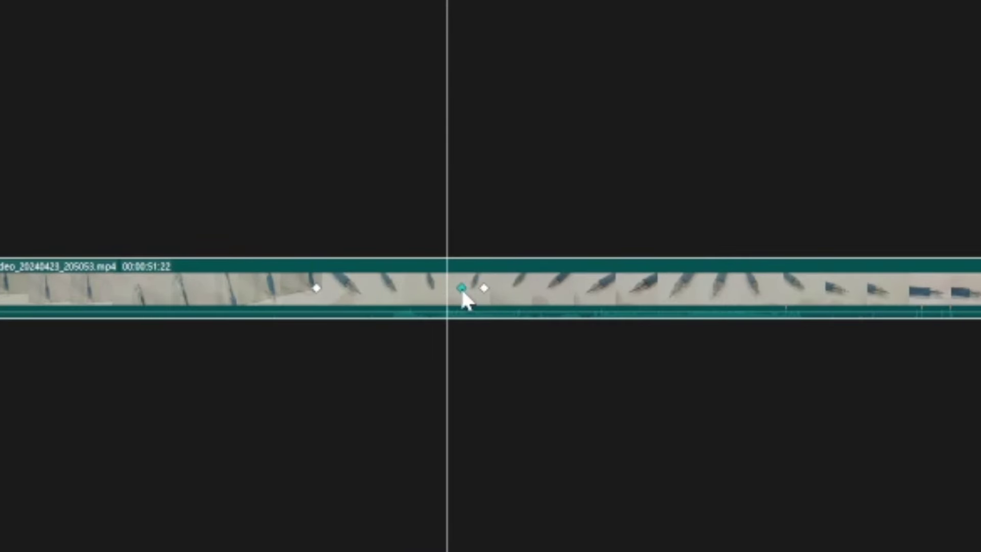
Step: Play back the motion and move the middle keyframe earlier on the clip, closer to the first keyframe
click(463, 291)
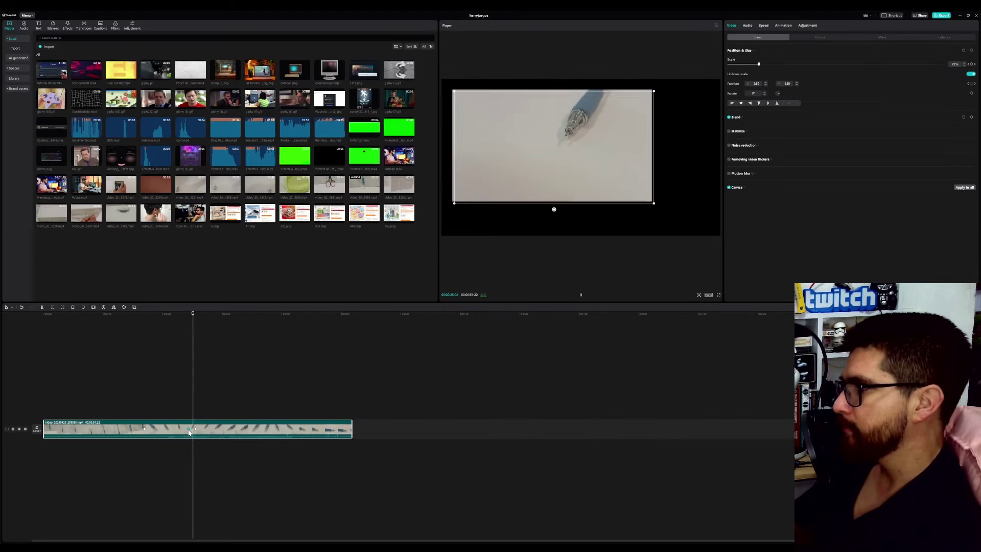
click(189, 432)
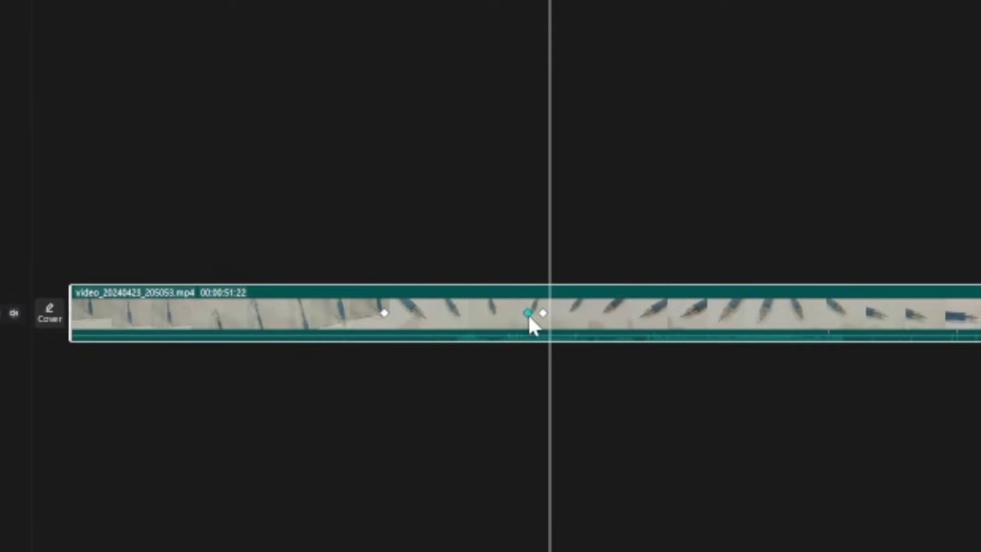
drag(529, 316, 493, 312)
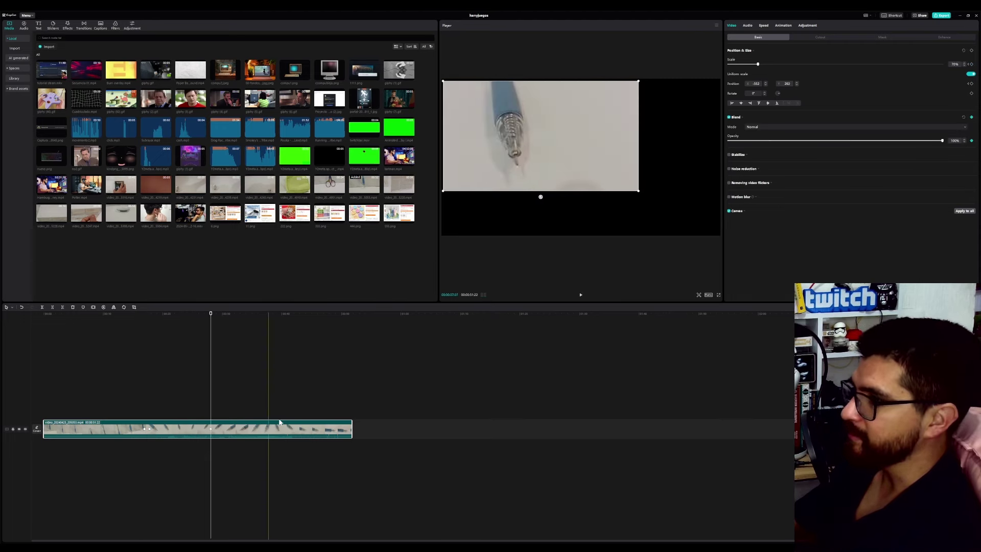
Step: Add a second opacity keyframe with reduced opacity further along the clip and play back the fade
click(257, 410)
click(260, 433)
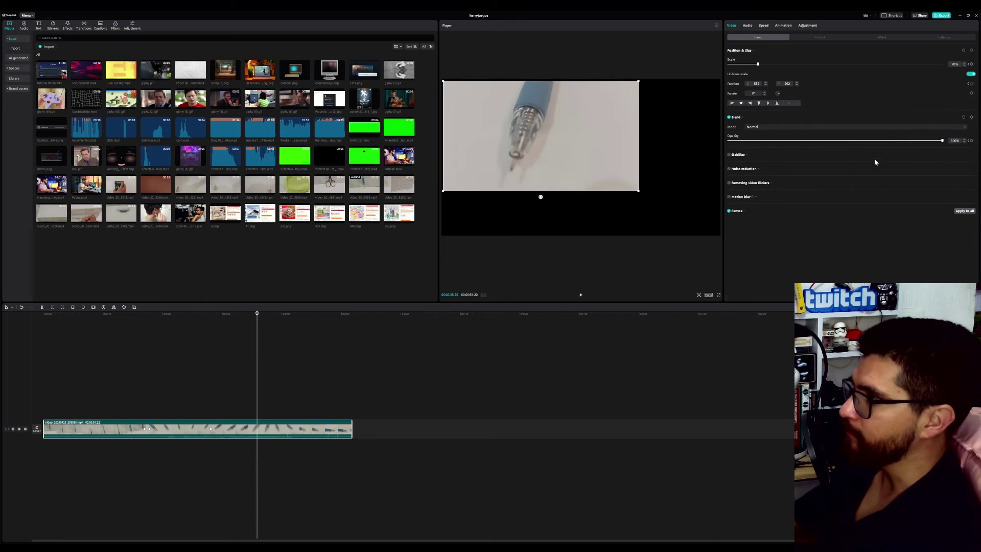
click(203, 430)
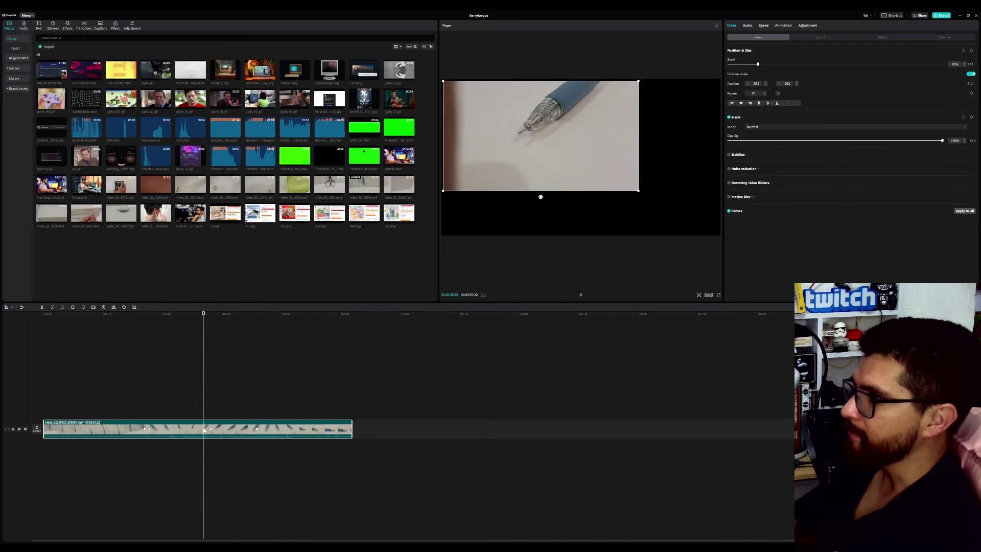
key(space)
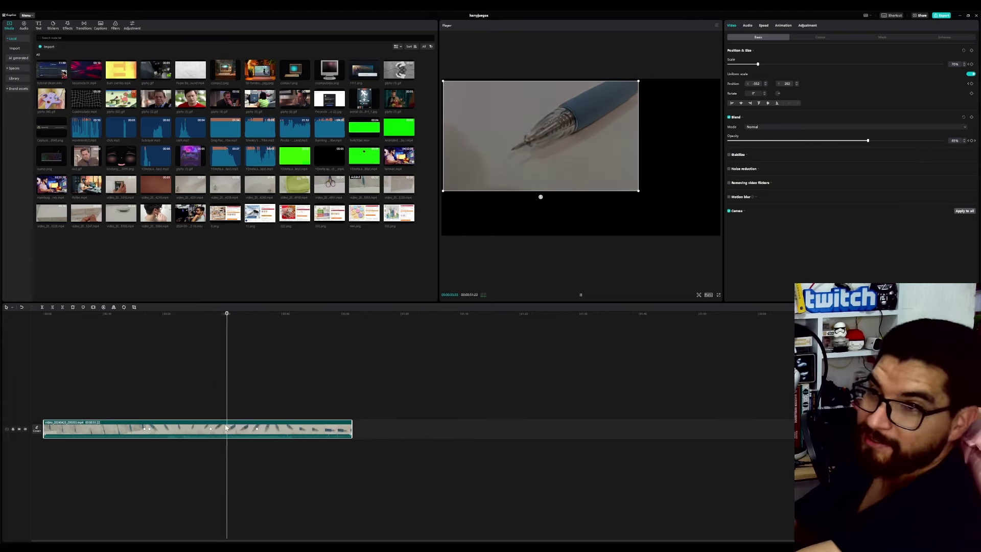
key(space)
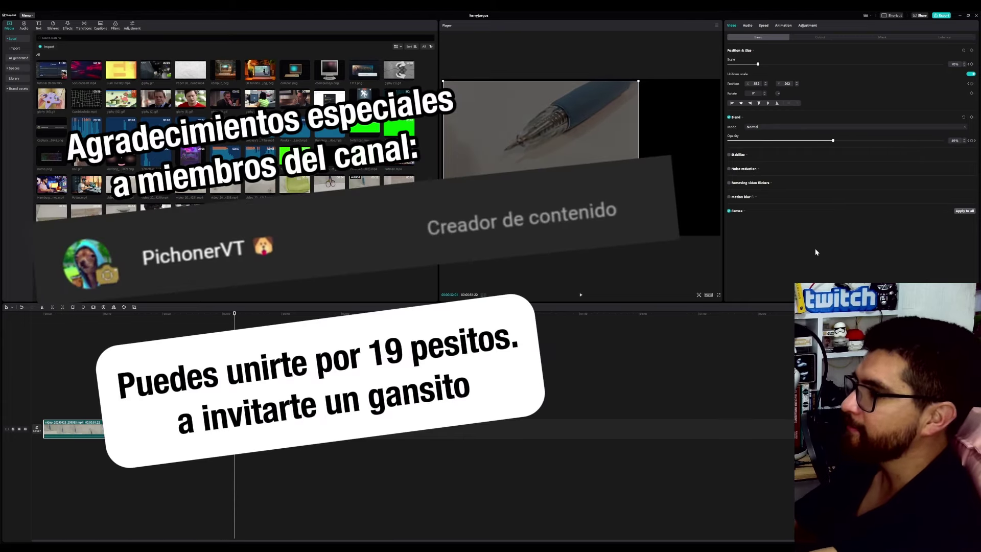